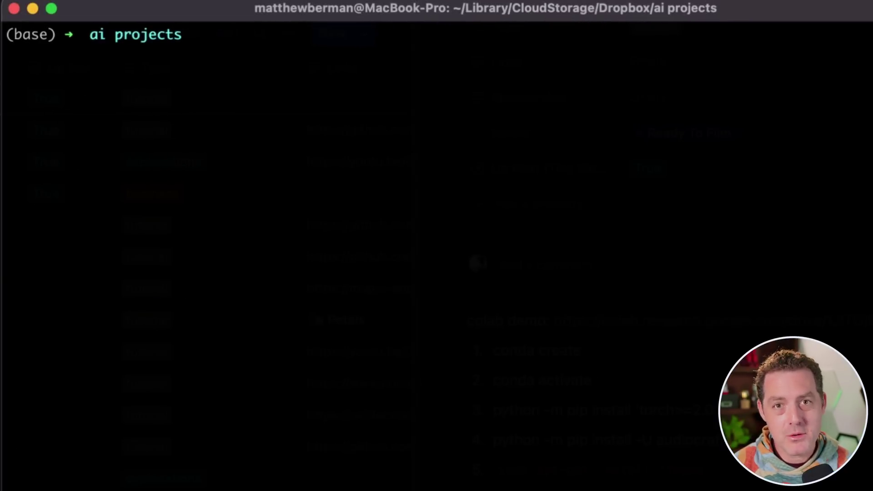
Create a Python 3.9 conda environment named ac, confirming the package installation.
{"action": "type", "text": "conda create -n ac python=3.9"}
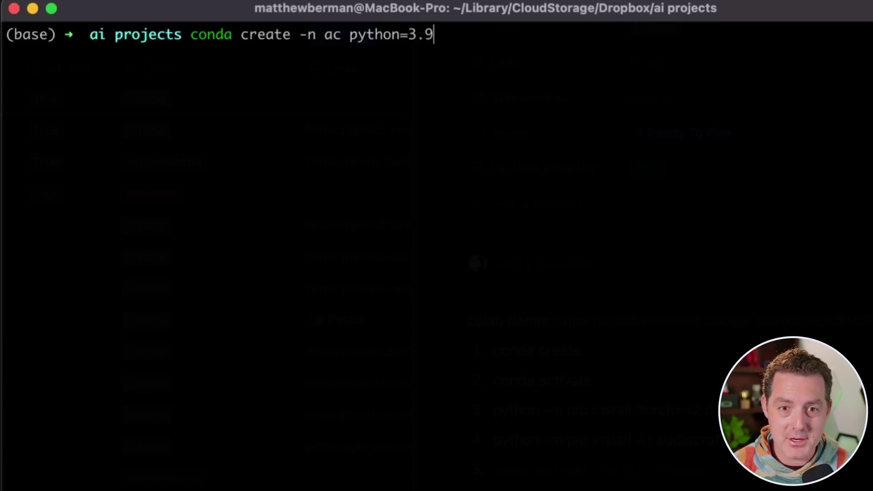
{"action": "key", "text": "Return"}
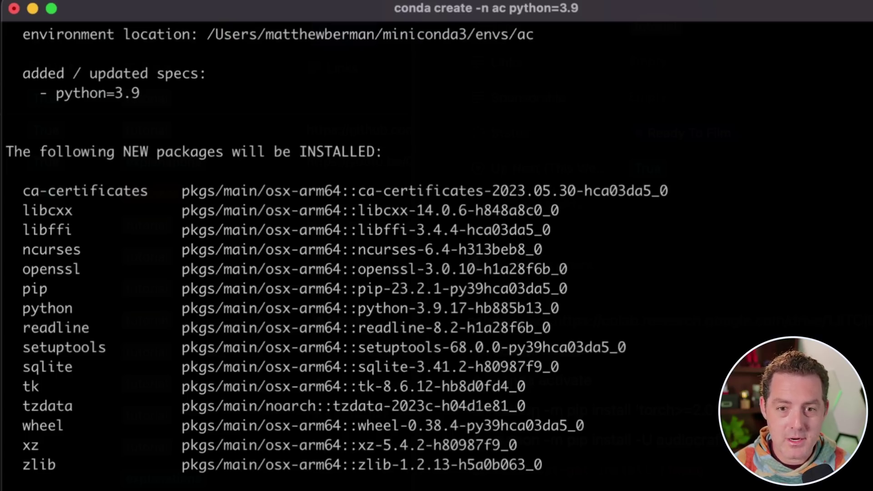
{"action": "key", "text": "Return"}
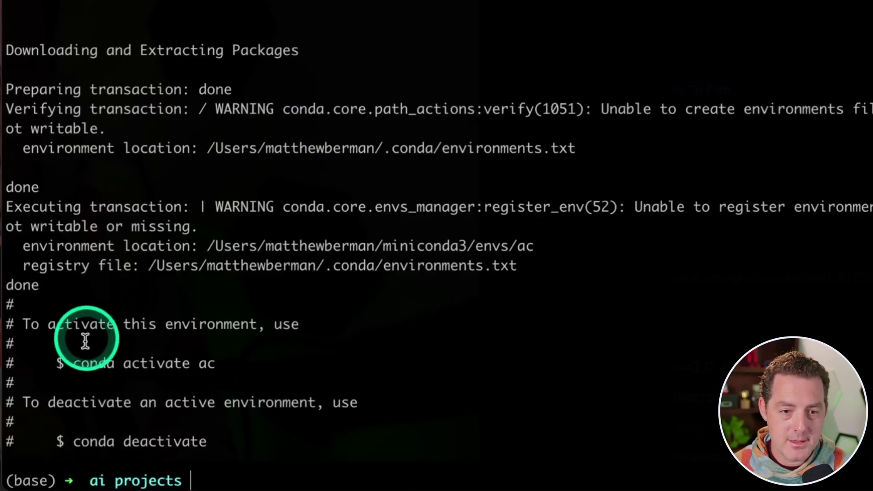
Copy the 'conda activate ac' line from the output and run it to activate the environment.
{"action": "left_click_drag", "start_coordinate": [72, 363], "coordinate": [263, 362]}
{"action": "key", "text": "super+c"}
{"action": "key", "text": "super+v"}
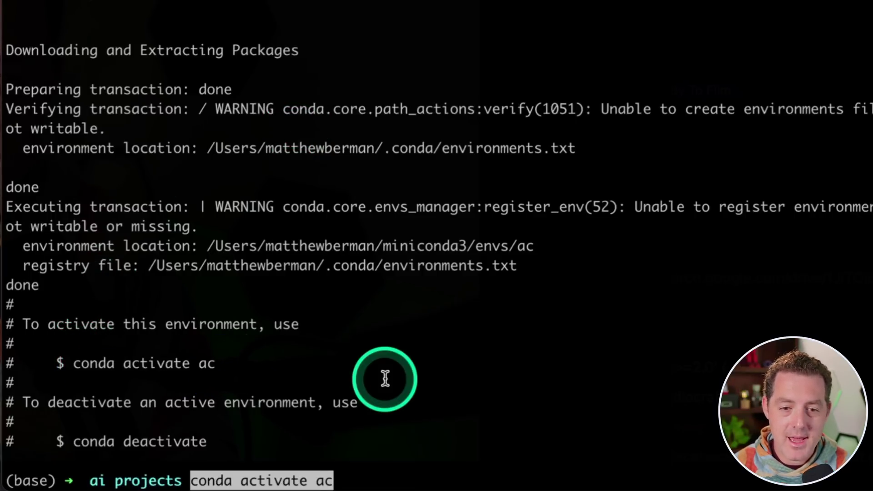
{"action": "key", "text": "Return"}
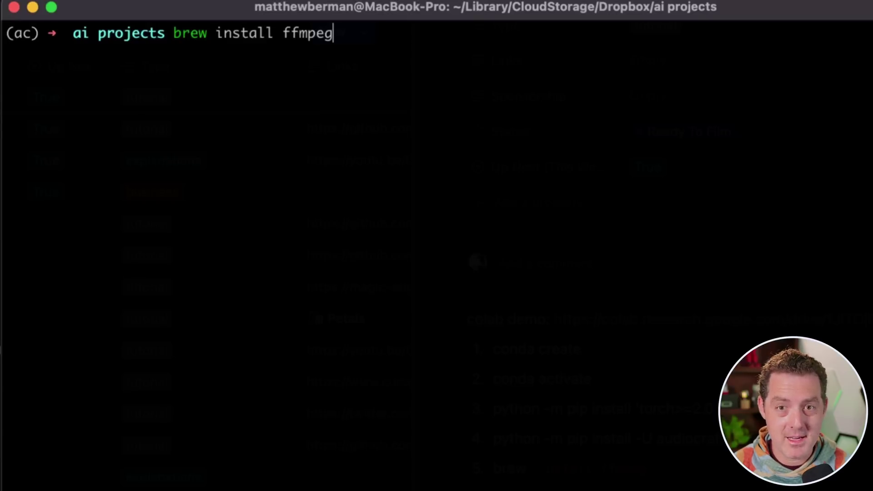
Run brew install ffmpeg (already at 6.0) and copy audiocraft's HTTPS clone URL from GitHub.
{"action": "key", "text": "Return"}
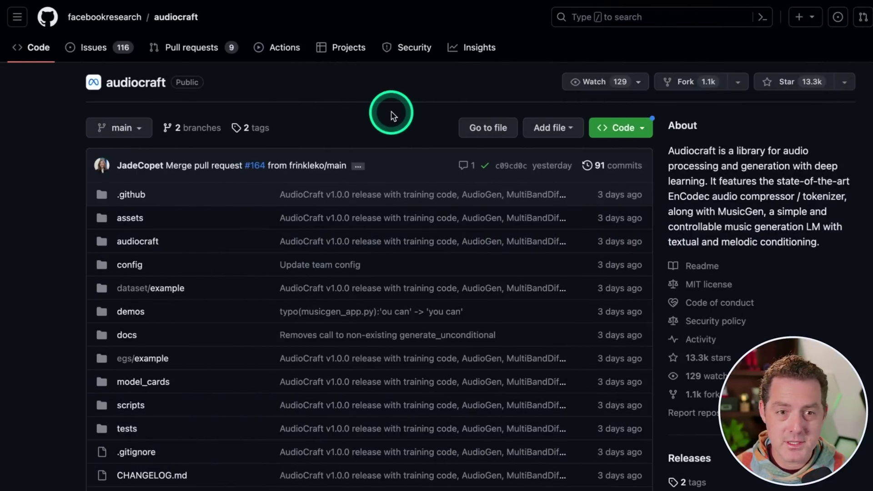
{"action": "left_click", "coordinate": [623, 130]}
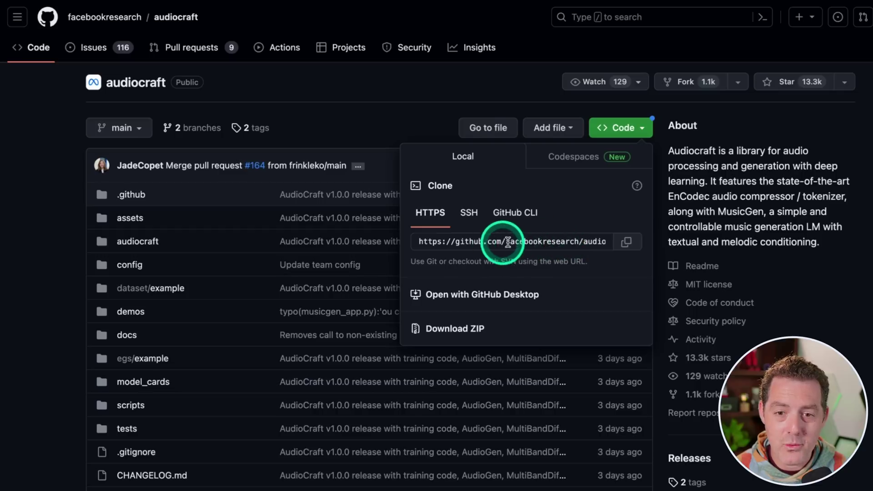
{"action": "left_click", "coordinate": [623, 245]}
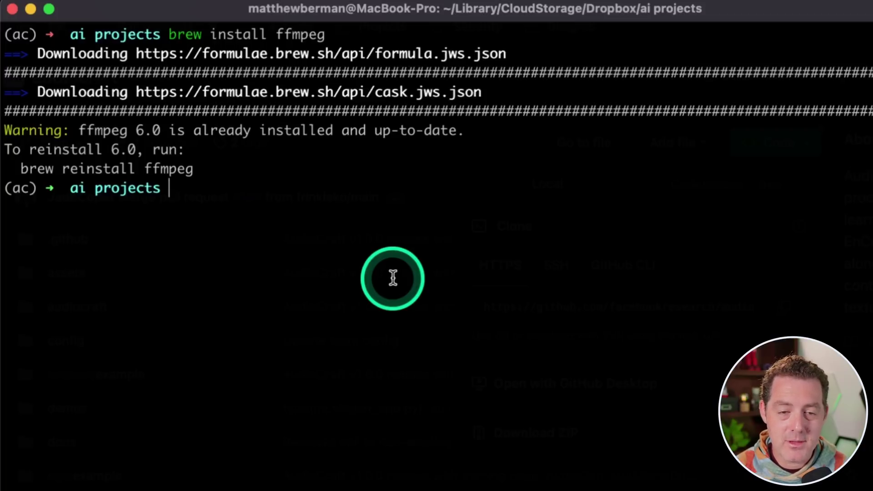
Git clone the audiocraft repository and cd into the audiocraft folder.
{"action": "type", "text": "git clone"}
{"action": "key", "text": "super+v"}
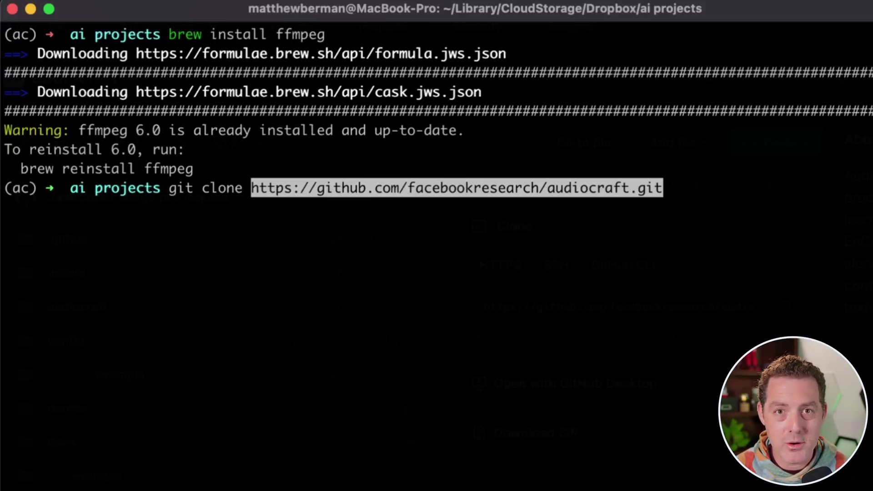
{"action": "key", "text": "Return"}
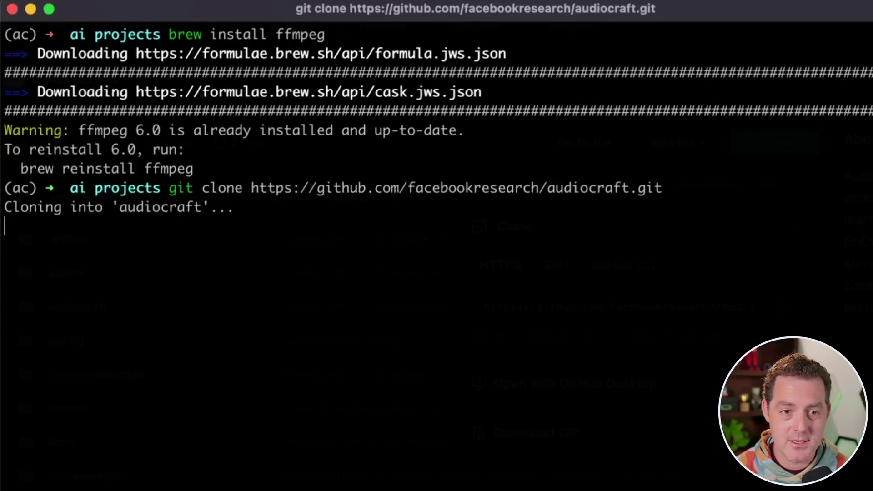
{"action": "type", "text": "cd audiocraft"}
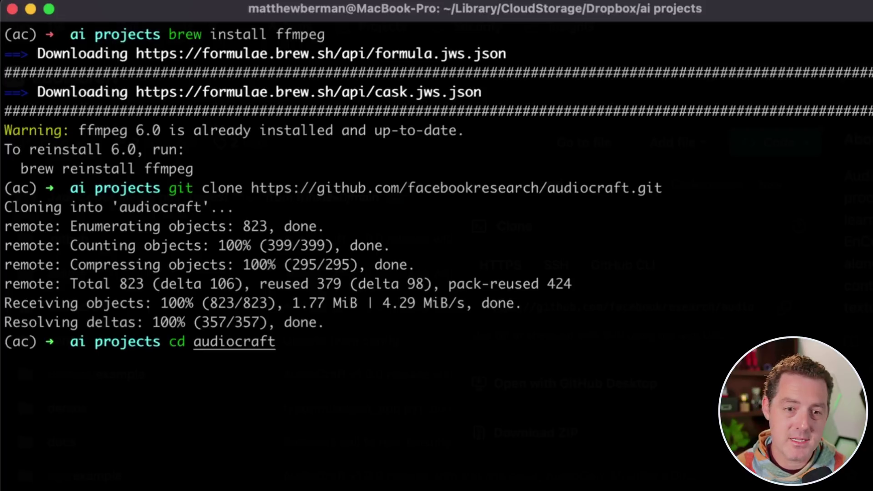
{"action": "key", "text": "Return"}
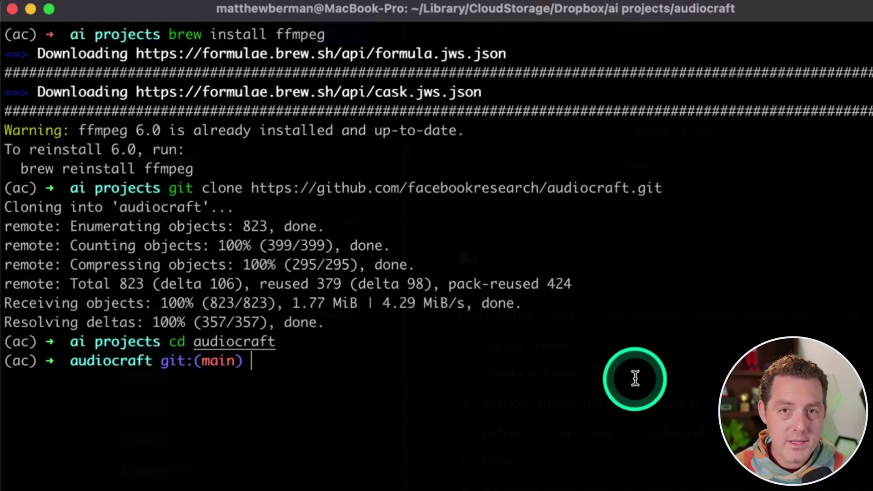
Install requirements.txt with pip and stage 'python -m demos.musicgen_app --share'.
{"action": "key", "text": "super+v"}
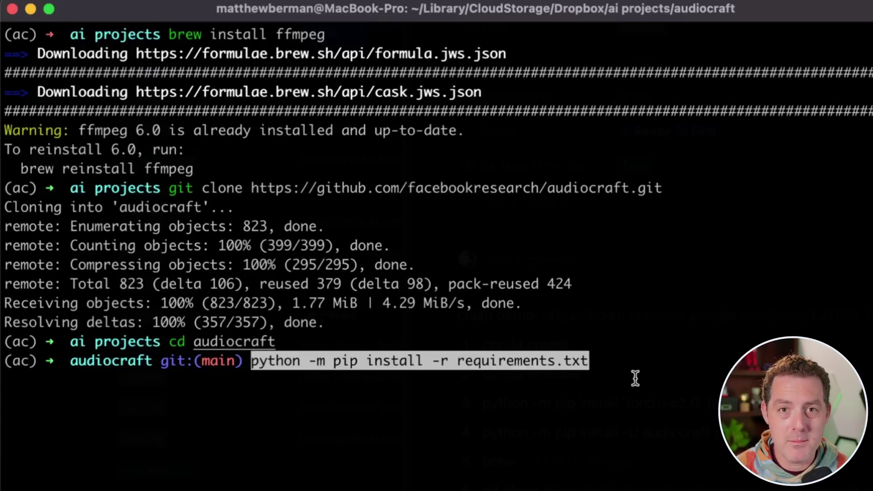
{"action": "key", "text": "Return"}
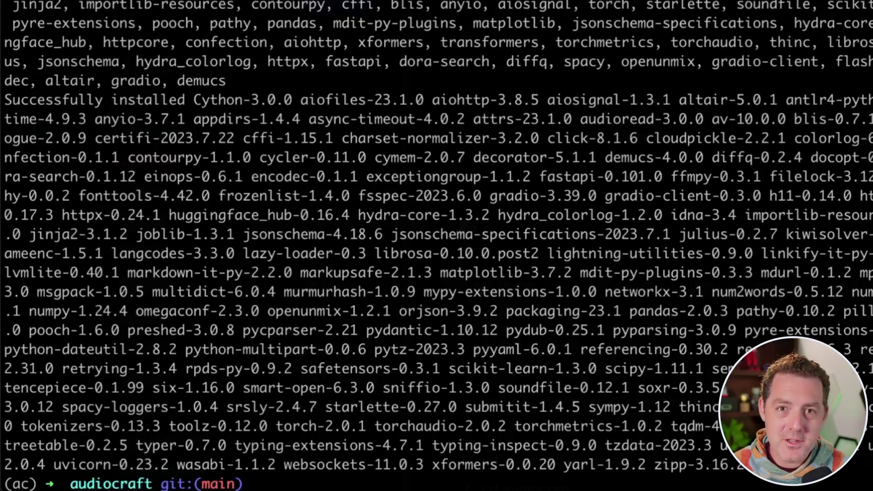
{"action": "key", "text": "super+v"}
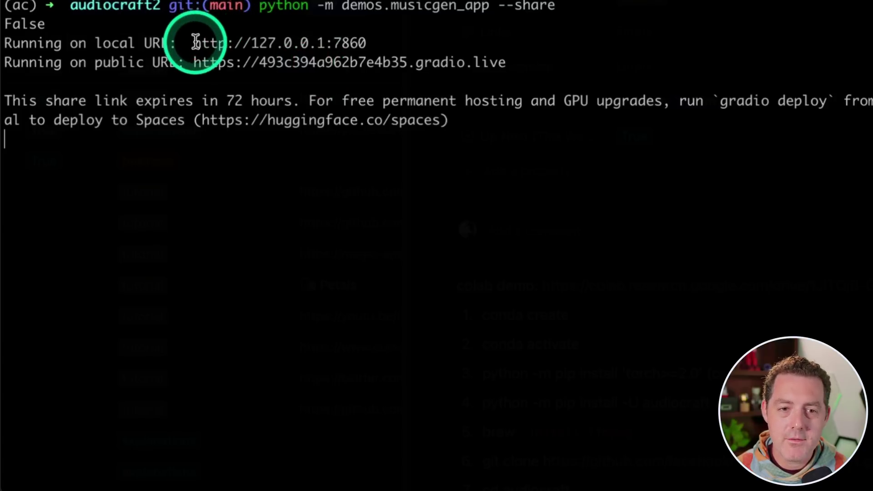
{"action": "left_click_drag", "start_coordinate": [195, 42], "coordinate": [374, 43]}
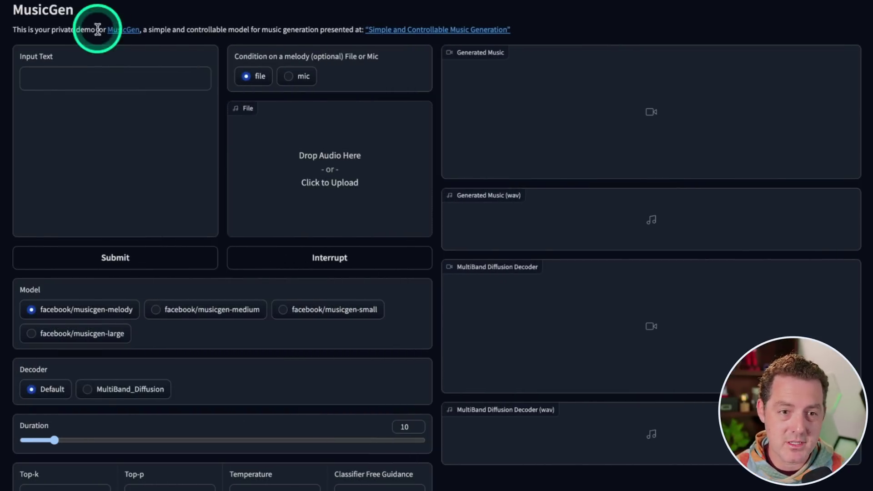
Enter '90s hiphop west coast' as Input Text and submit with musicgen-melody at 10 seconds.
{"action": "left_click", "coordinate": [69, 56]}
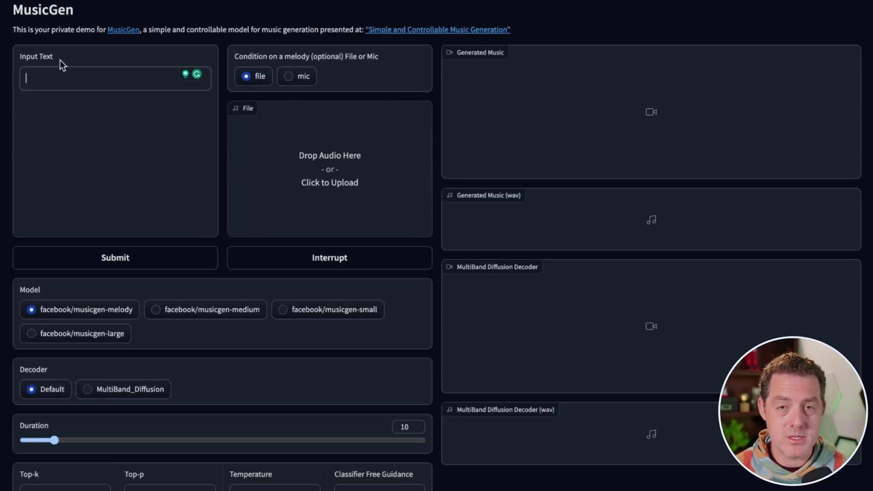
{"action": "key", "text": "ctrl+v"}
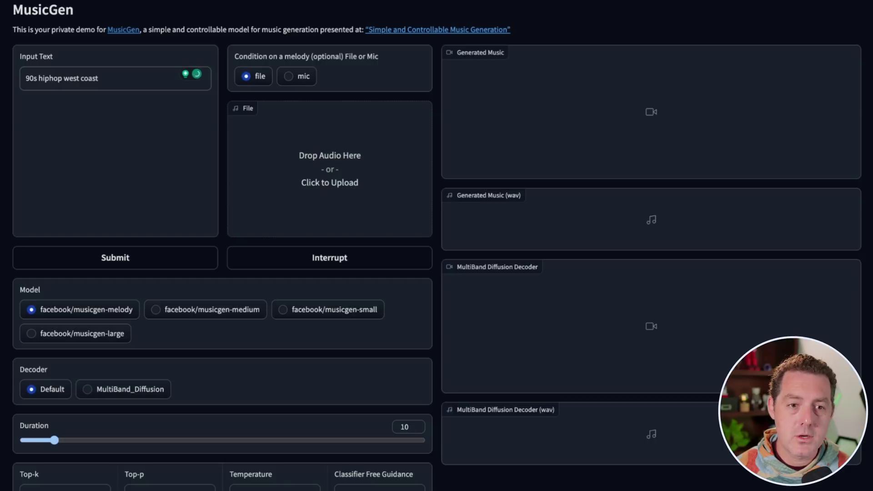
{"action": "left_click", "coordinate": [128, 256]}
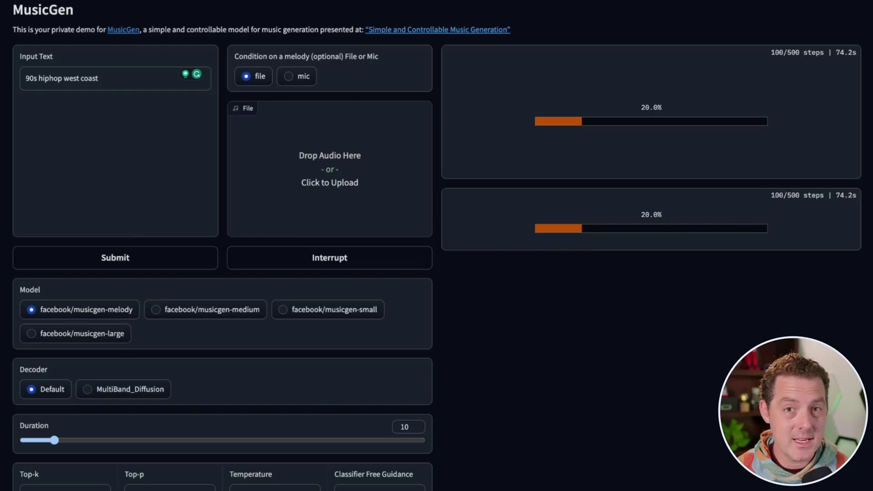
Try the Duration slider and browse the Examples while the clip finishes generating.
{"action": "left_click_drag", "start_coordinate": [34, 444], "coordinate": [55, 441]}
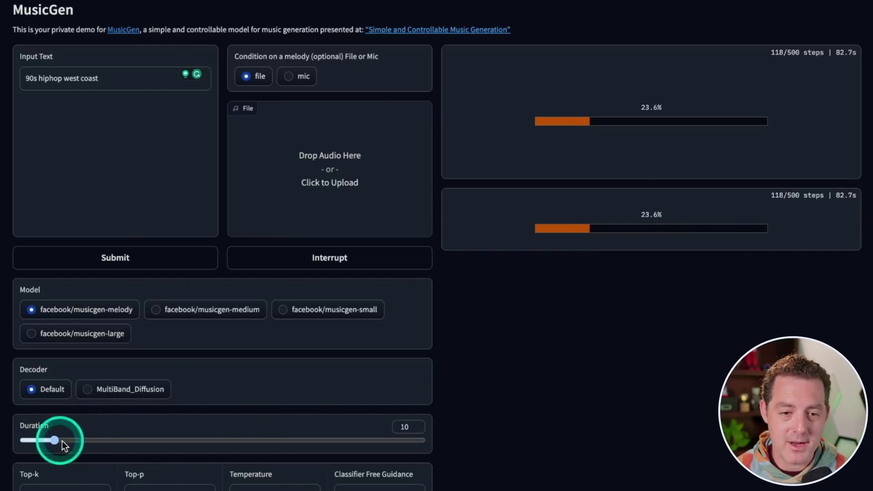
{"action": "scroll", "coordinate": [77, 363], "scroll_direction": "down", "scroll_amount": 5}
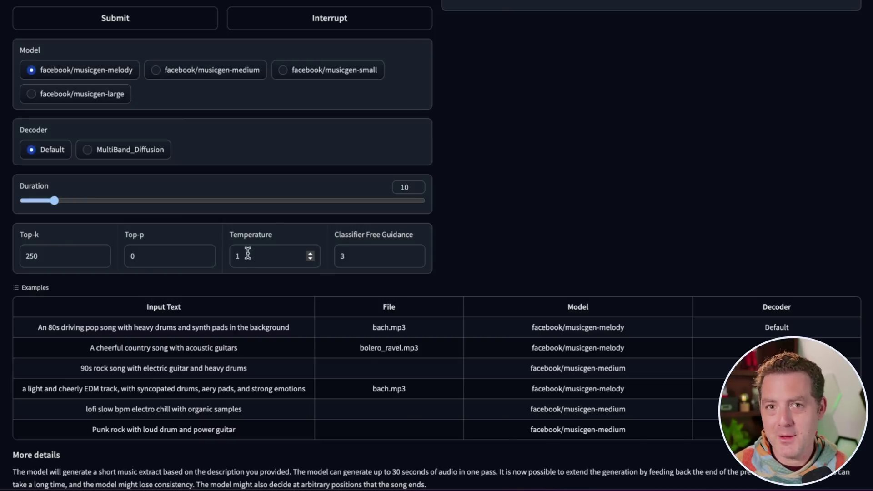
{"action": "scroll", "coordinate": [248, 253], "scroll_direction": "down", "scroll_amount": 4}
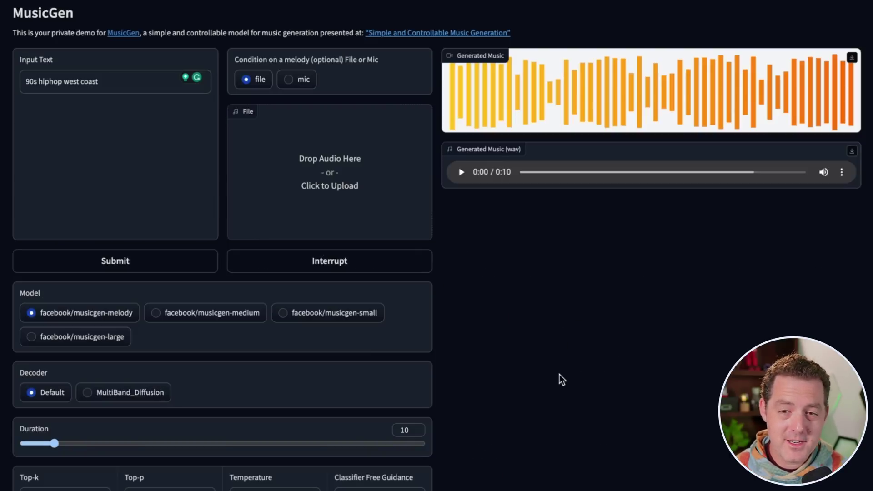
Play the generated hip-hop wav and pause it at 0:08.
{"action": "left_click", "coordinate": [461, 173]}
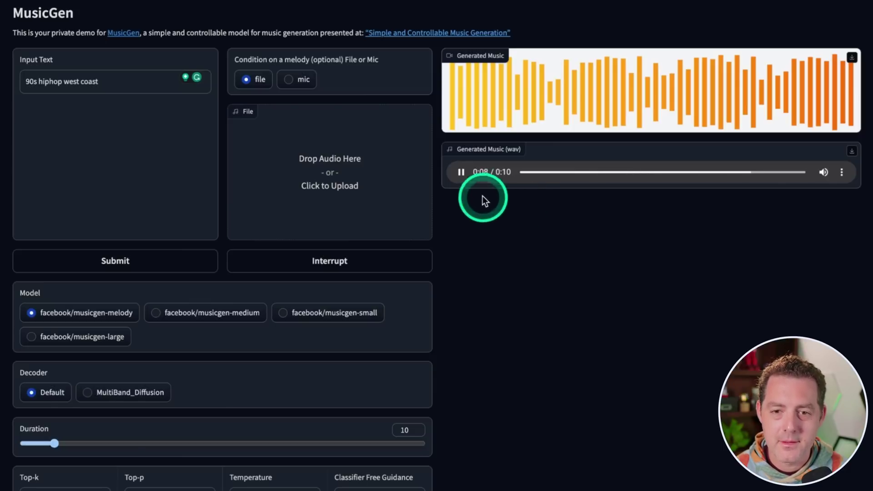
{"action": "left_click", "coordinate": [461, 173]}
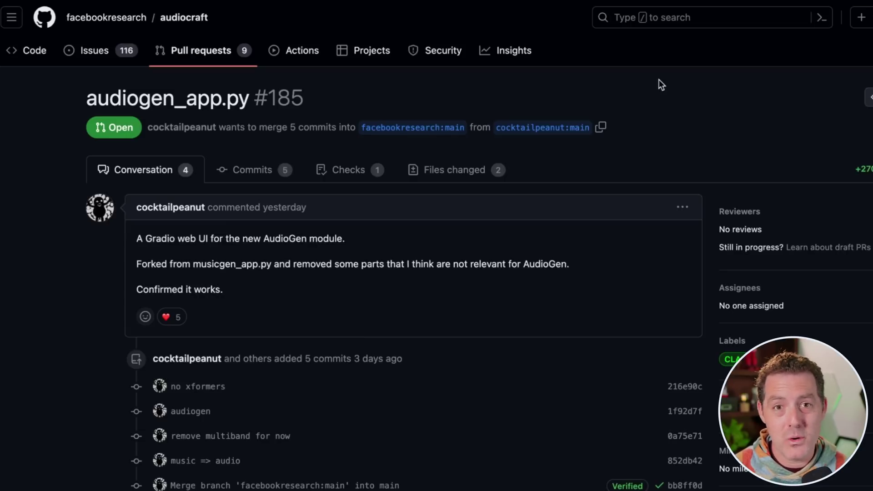
Open audiocraft pull request #185, audiogen_app.py, on GitHub.
{"action": "left_click", "coordinate": [46, 285]}
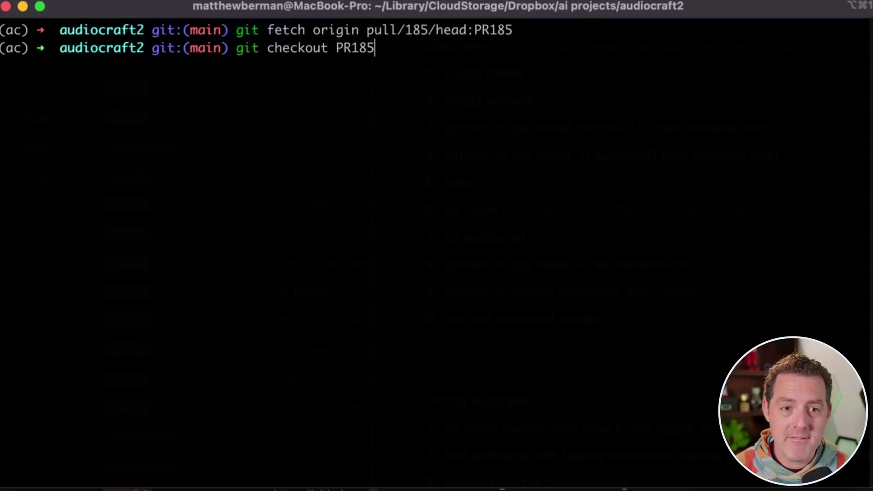
Check out branch PR185 and run 'python -m demos.audiogen_app --share'.
{"action": "key", "text": "Return"}
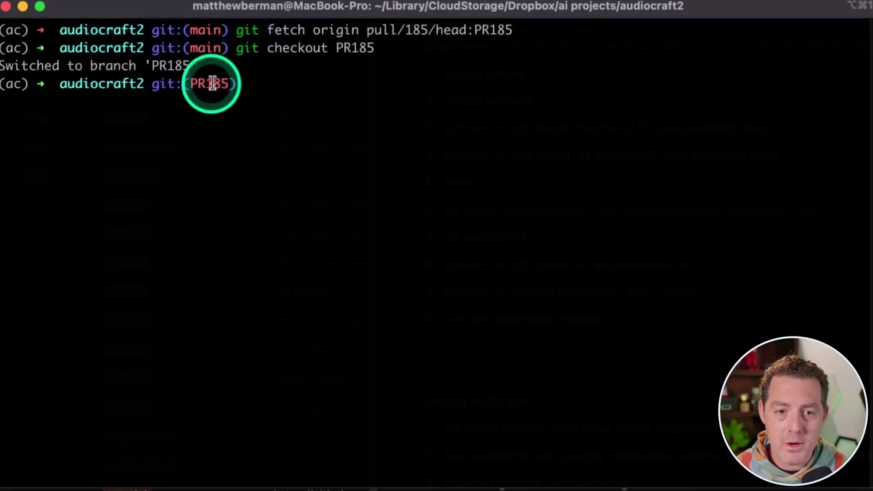
{"action": "key", "text": "super+v"}
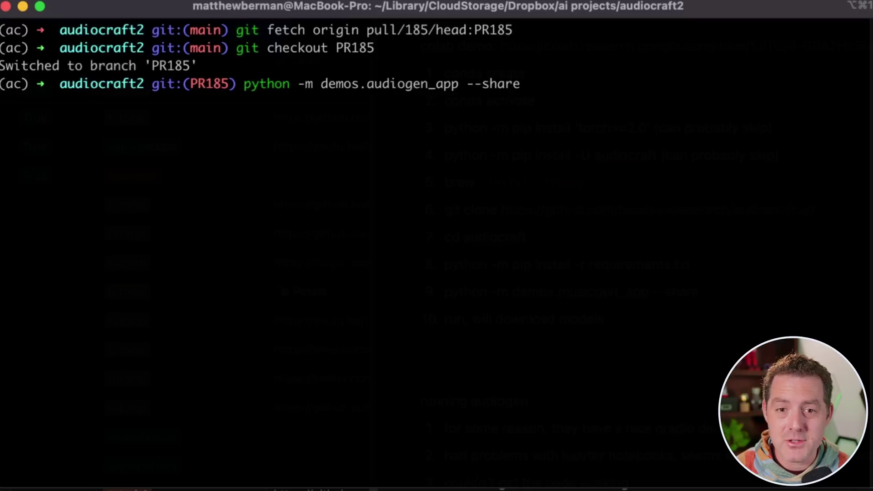
{"action": "key", "text": "Return"}
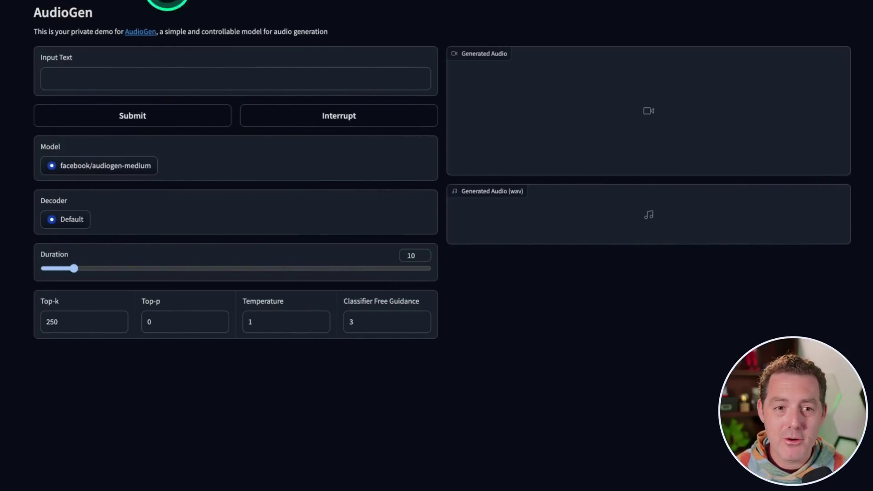
Generate audio from the prompt 'dog barking', then play it and pause at 0:08.
{"action": "left_click", "coordinate": [216, 80]}
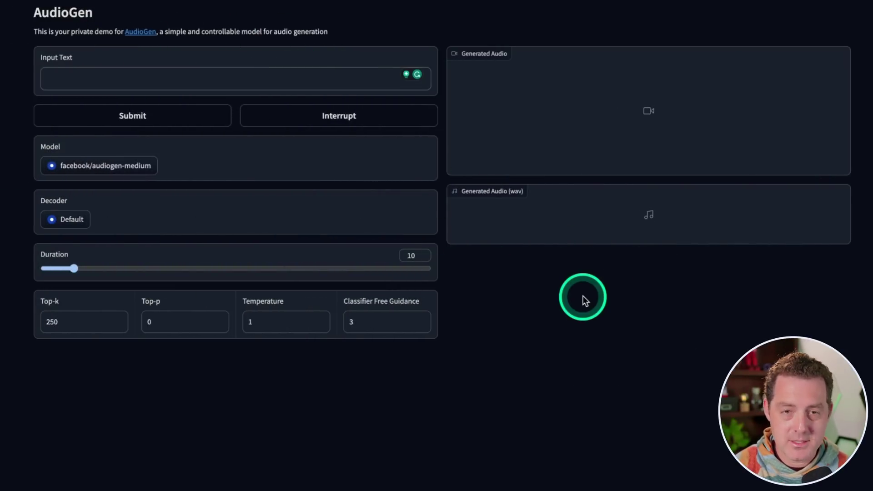
{"action": "type", "text": "dog barking"}
{"action": "key", "text": "Return"}
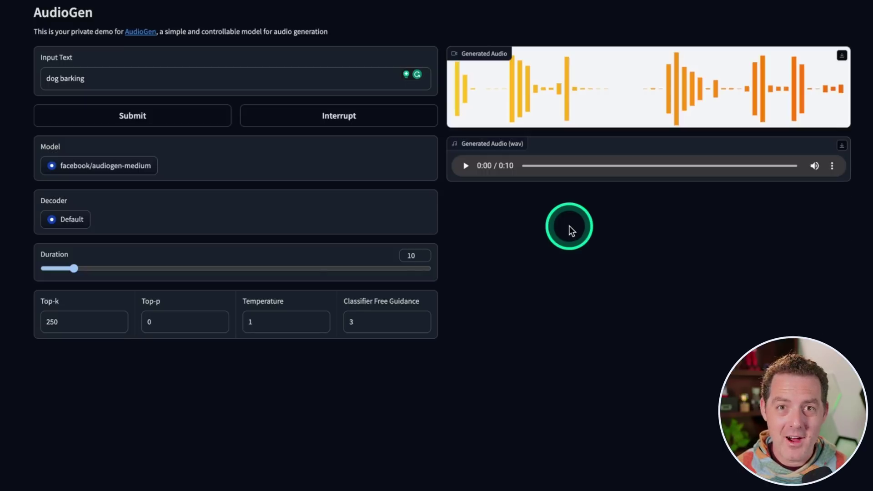
{"action": "left_click", "coordinate": [466, 166]}
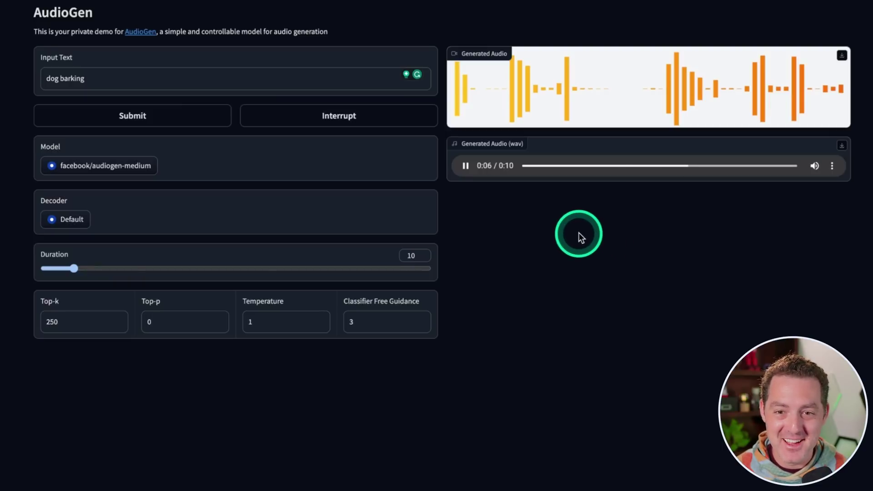
{"action": "left_click", "coordinate": [465, 166]}
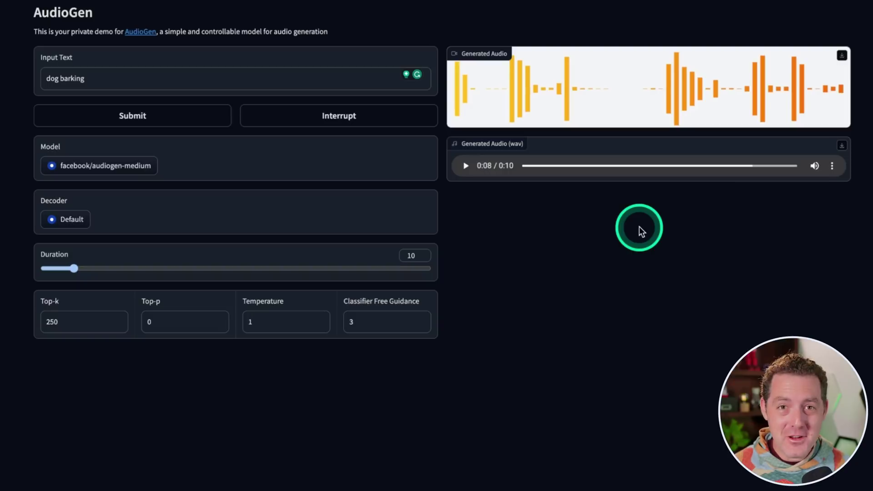